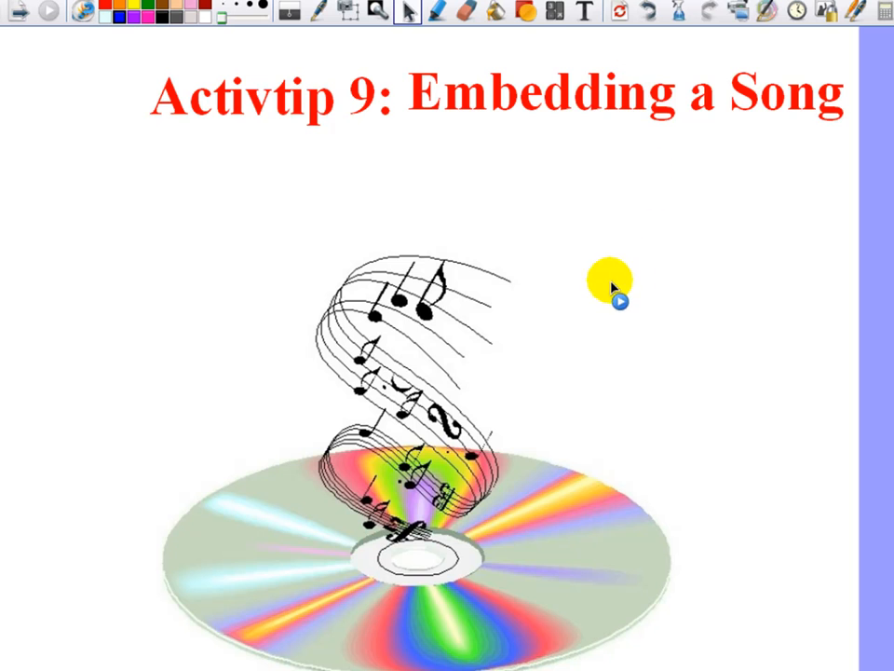
left_click(444, 389)
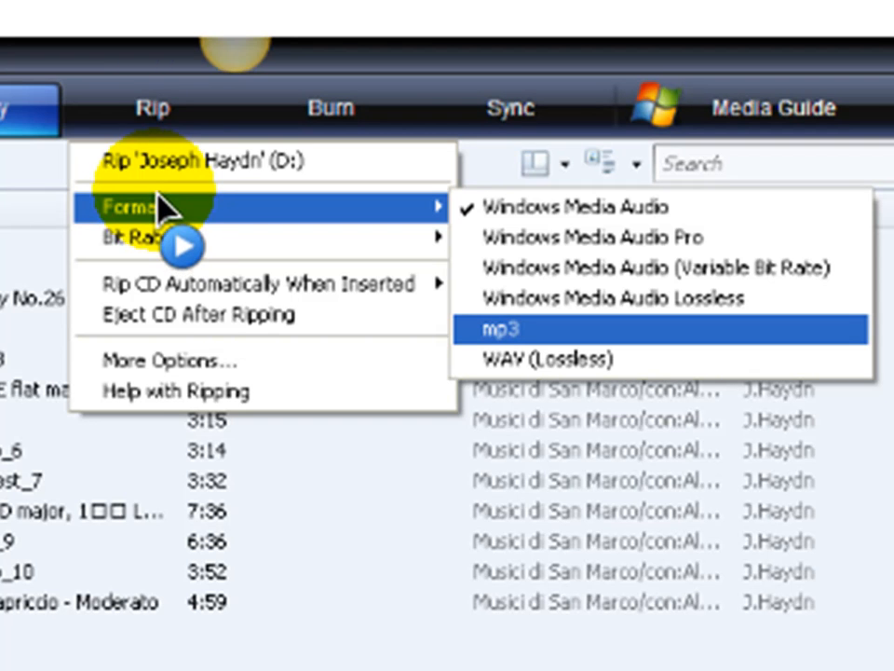
left_click(166, 363)
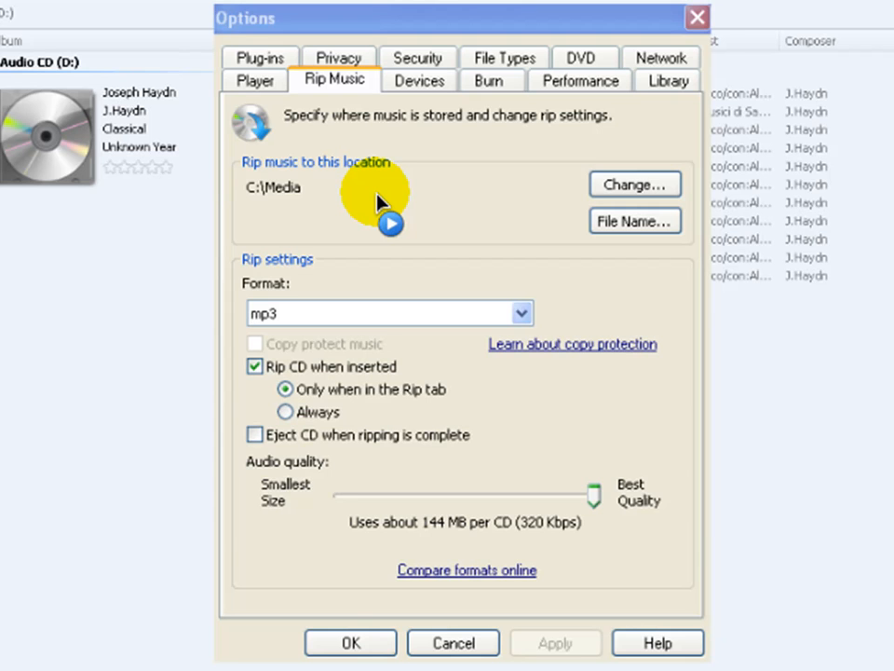
left_click(377, 194)
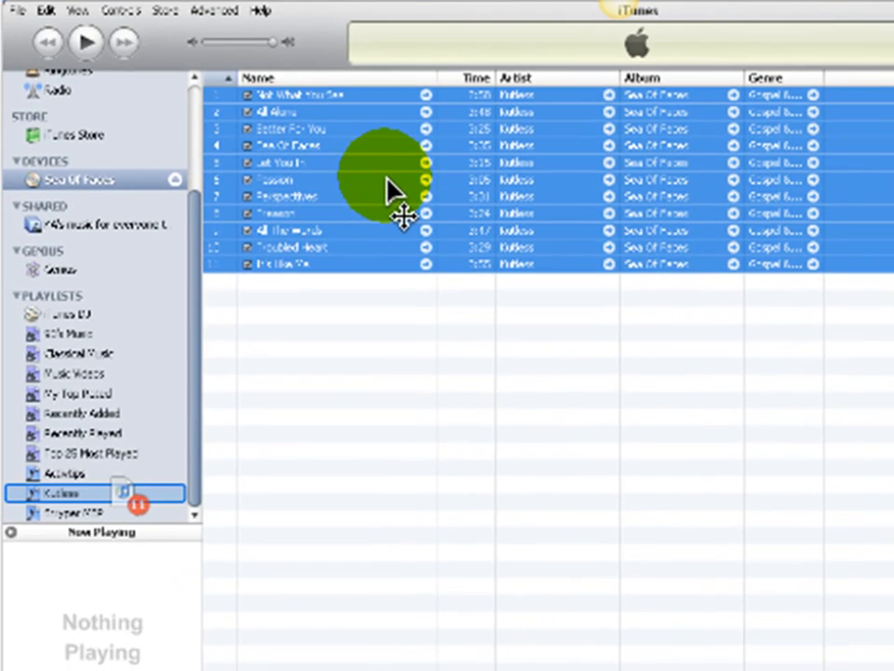
left_click_drag(393, 194, 63, 494)
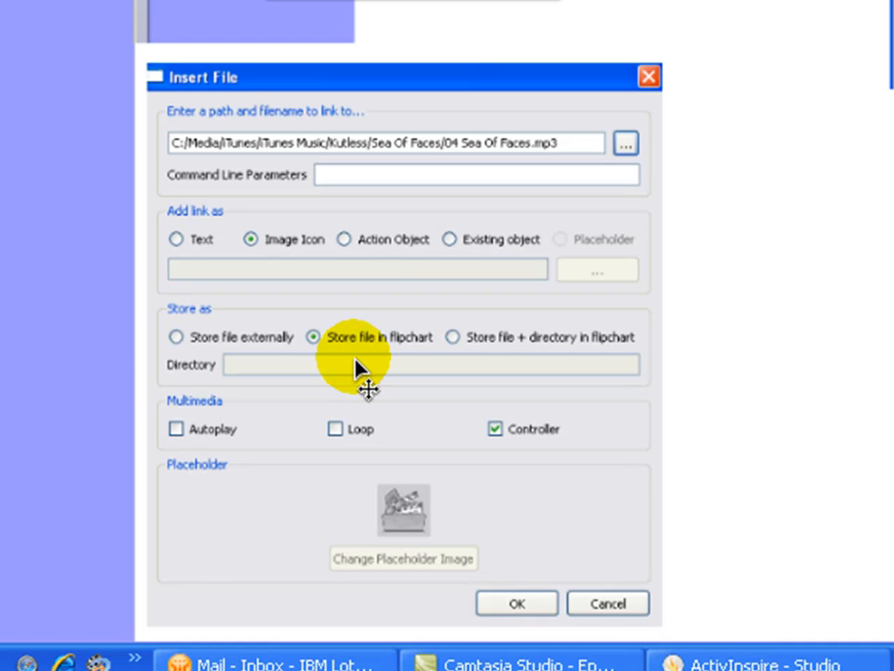
left_click(526, 601)
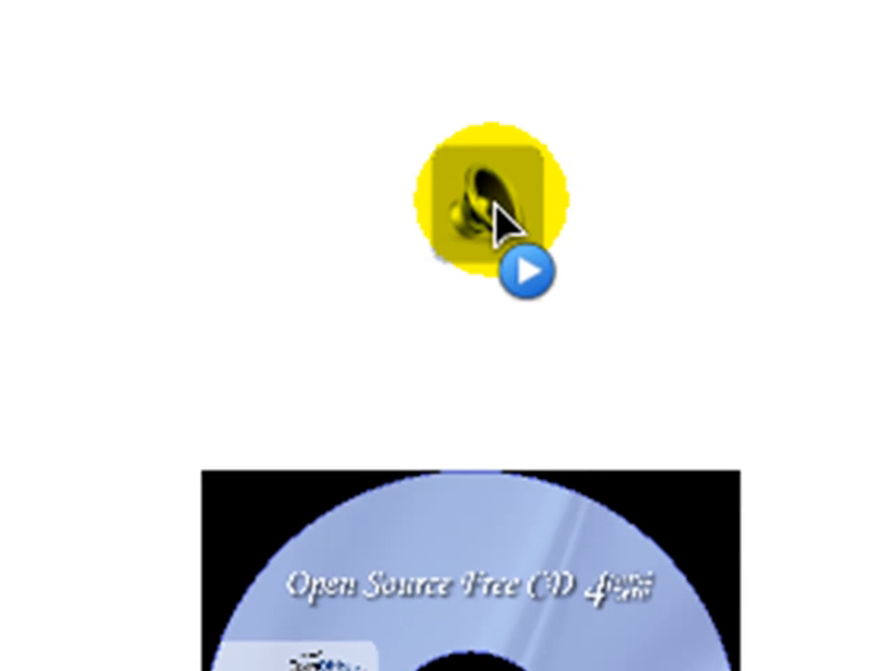
- Play the song embedded in the speaker icon, stop all sounds and close the sound controller
left_click(495, 205)
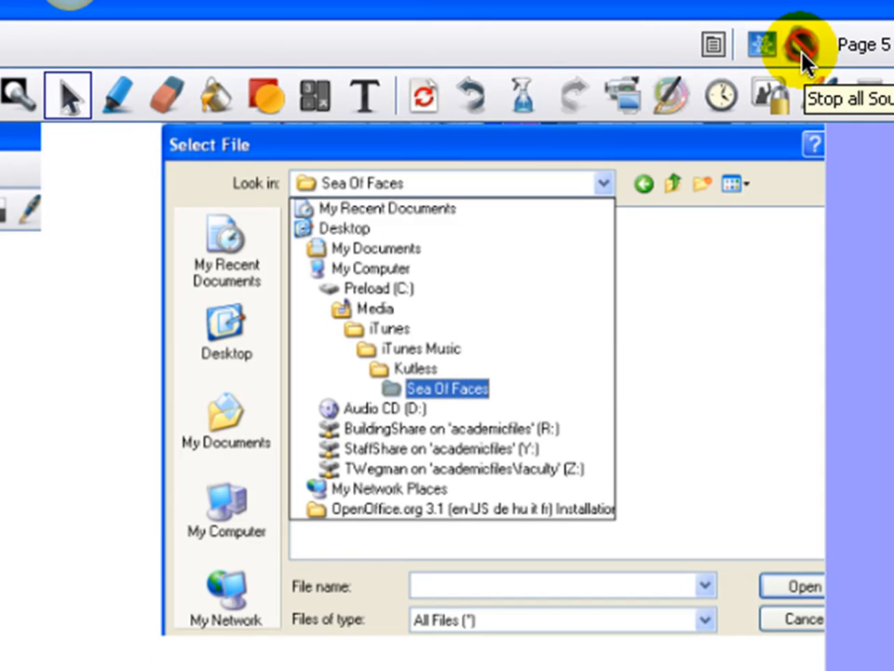
left_click(802, 51)
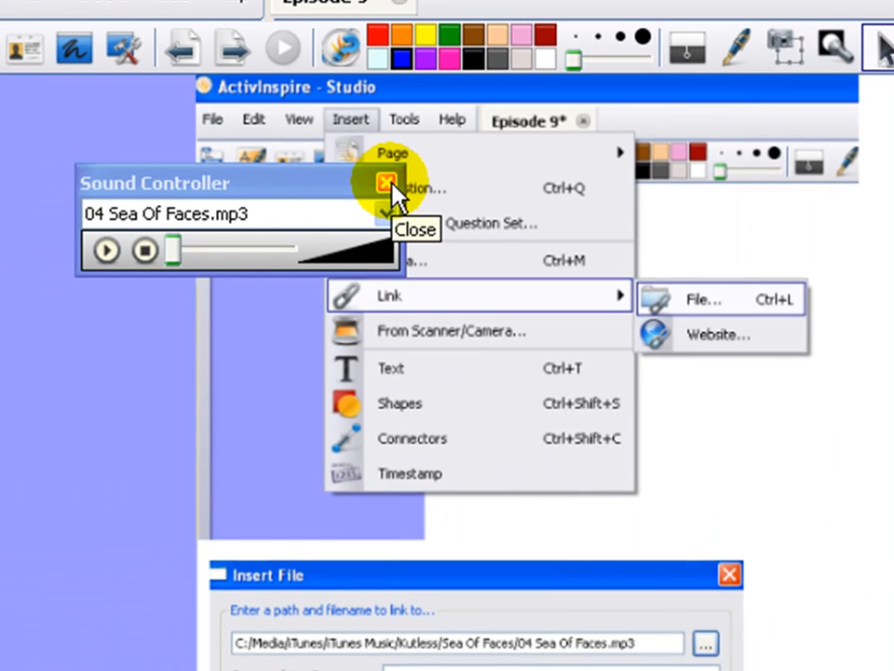
left_click(387, 184)
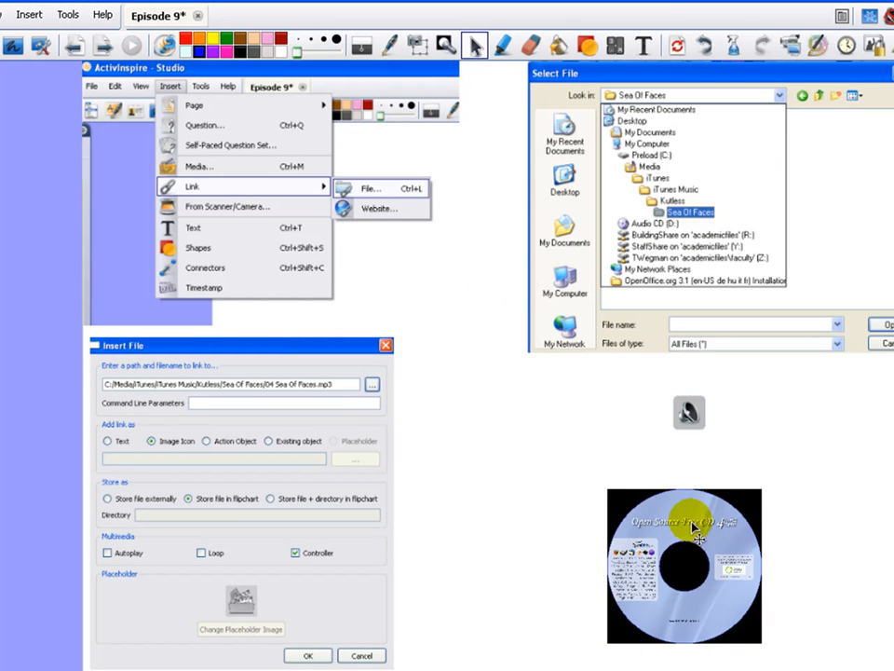
- Move the CD picture slightly up and to the right, below the speaker icon, and deselect it
left_click(685, 543)
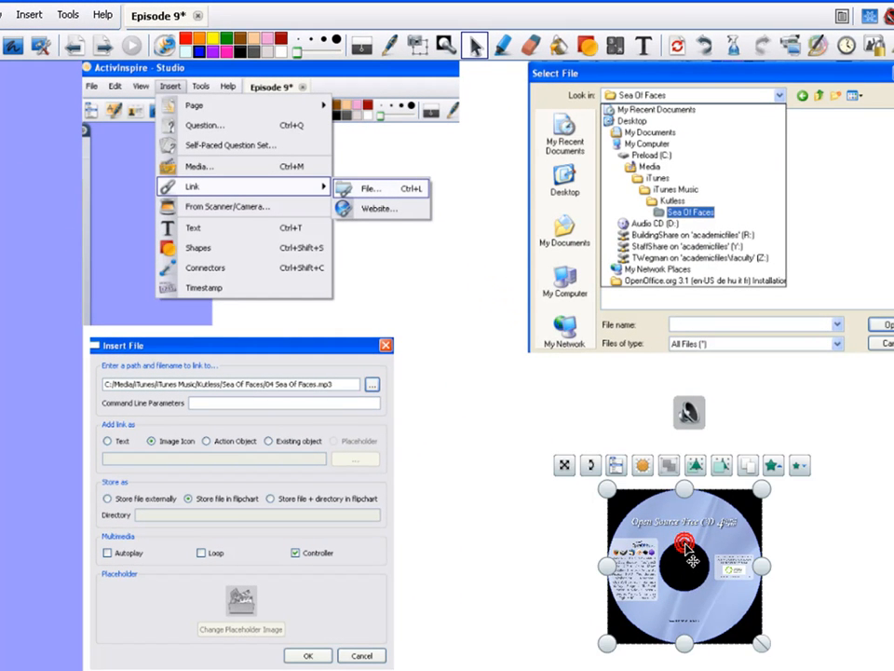
left_click_drag(684, 543, 619, 521)
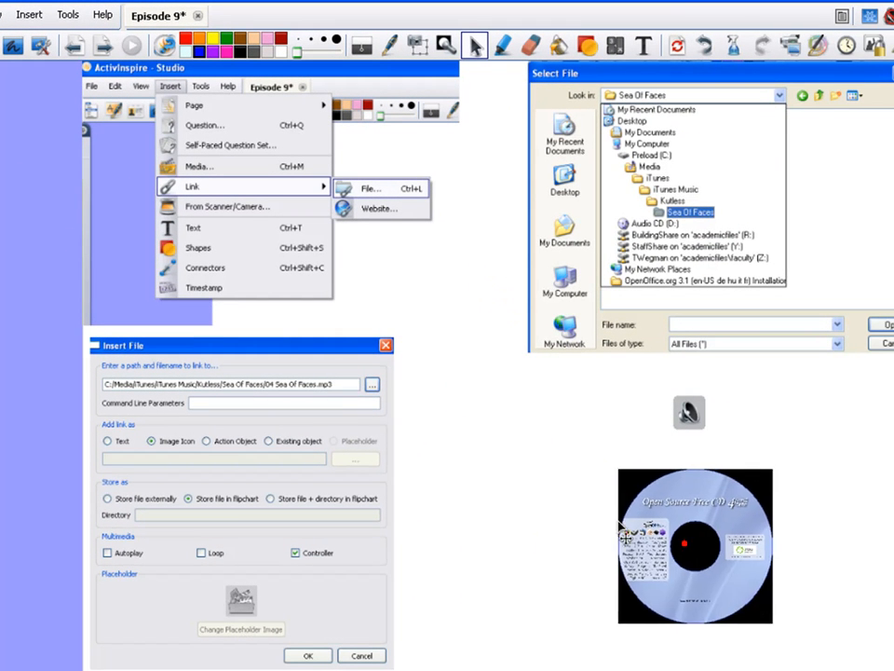
left_click(697, 531)
left_click(532, 495)
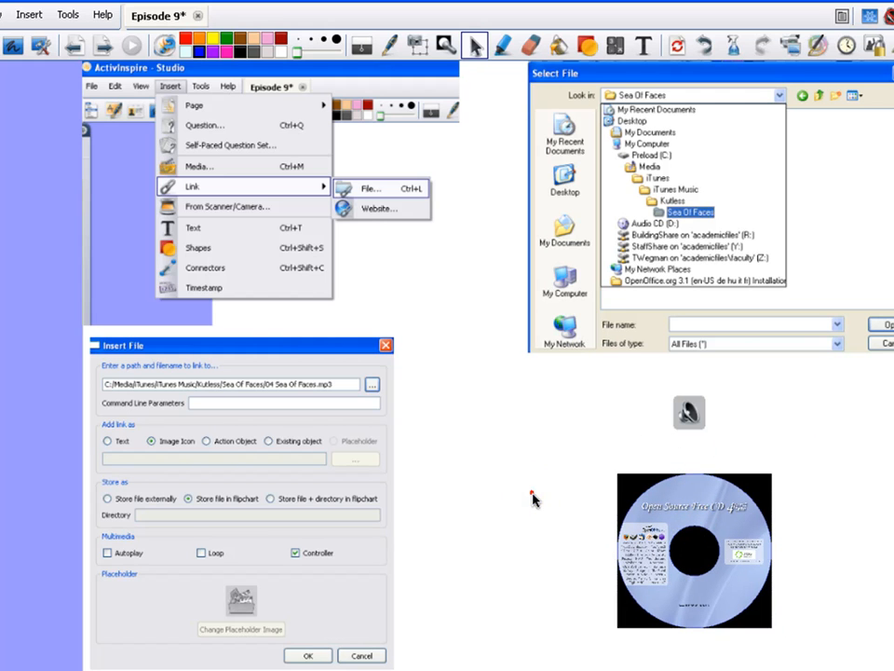
left_click(697, 547)
left_click(577, 523)
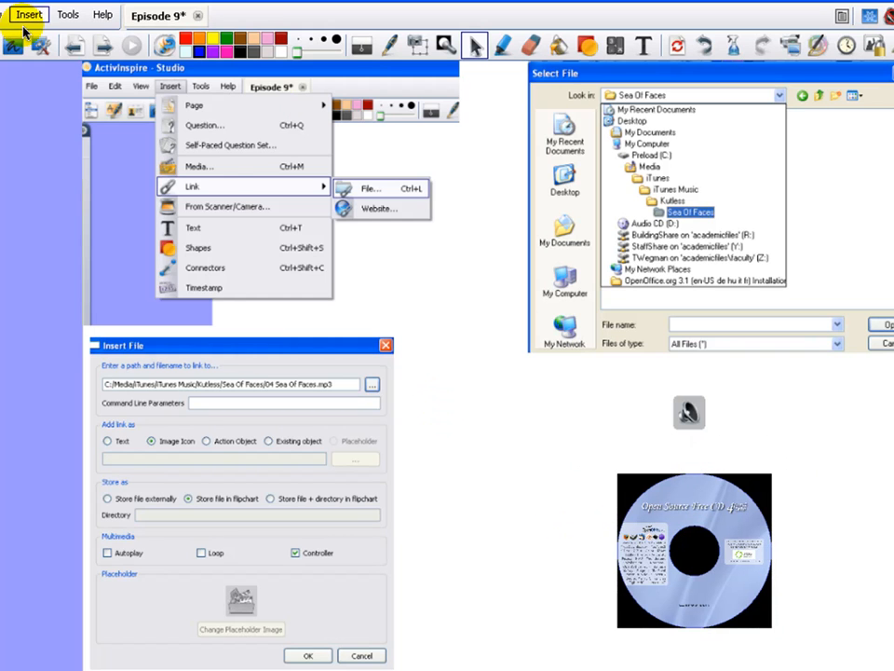
- Insert a file link to the song 03 Menuet_3.mp3 from C:/Media/Music/J.Haydn/Joseph Haydn
left_click(31, 17)
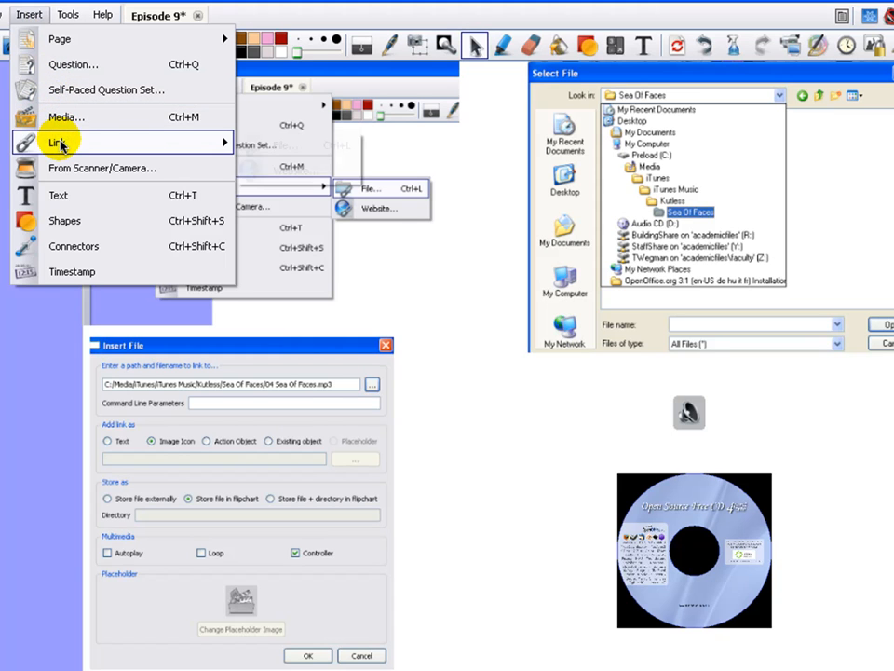
mouse_move(140, 144)
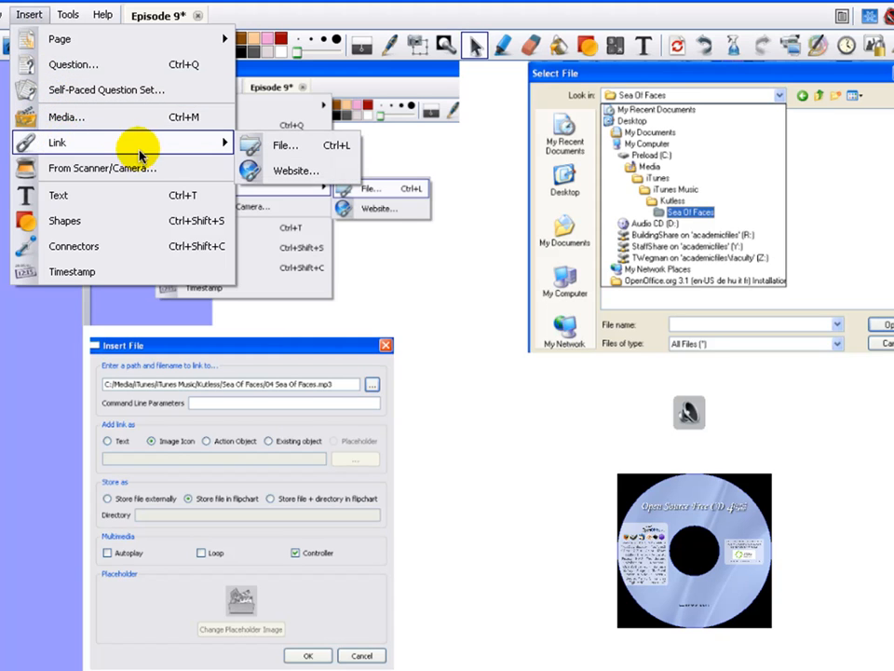
left_click(248, 145)
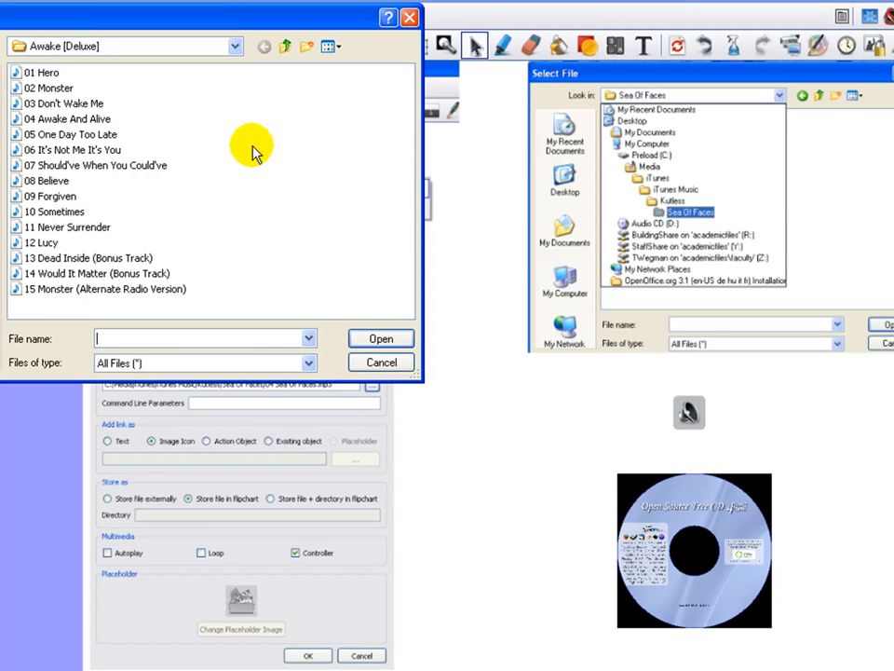
left_click(237, 52)
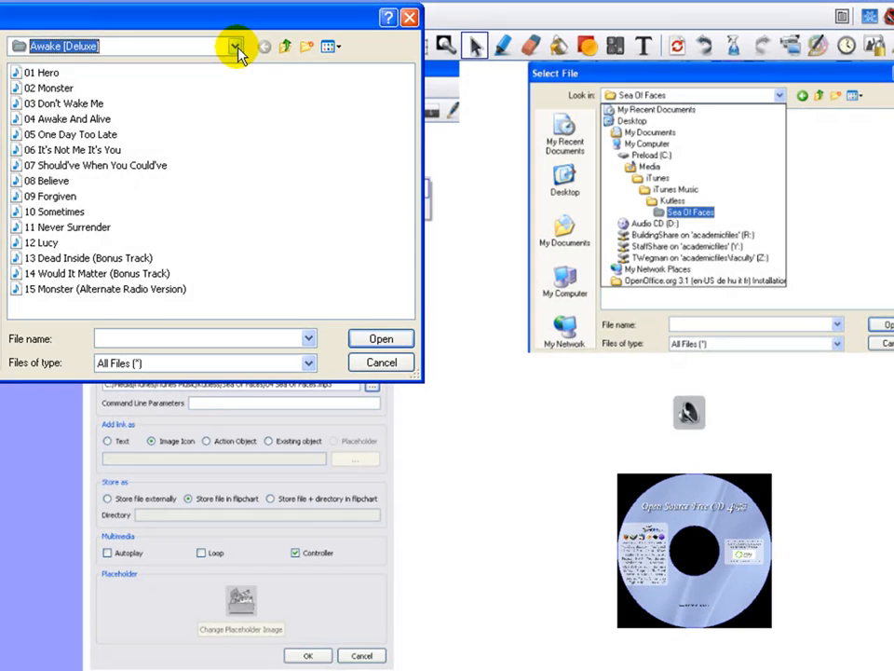
left_click(238, 51)
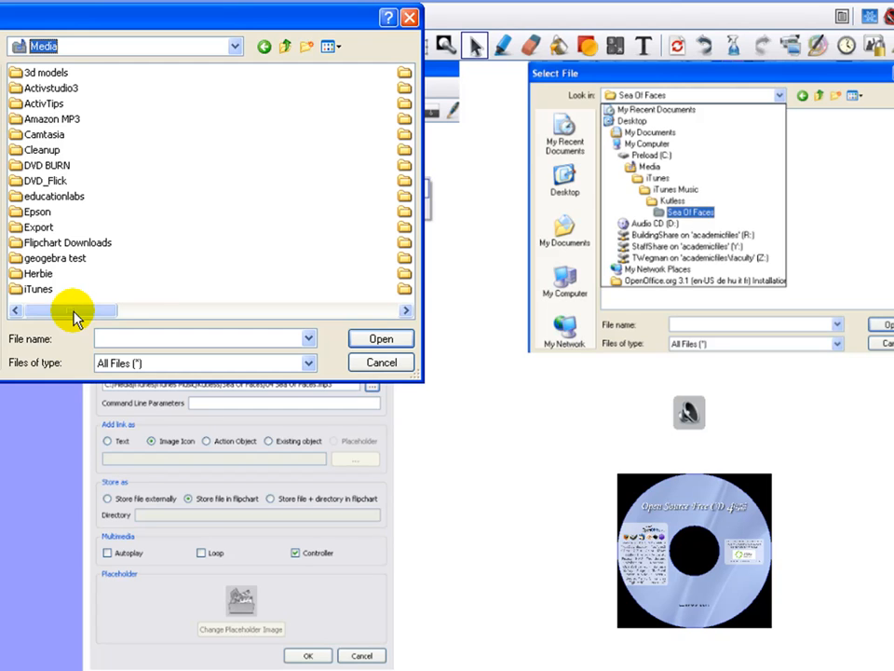
left_click_drag(72, 310, 126, 317)
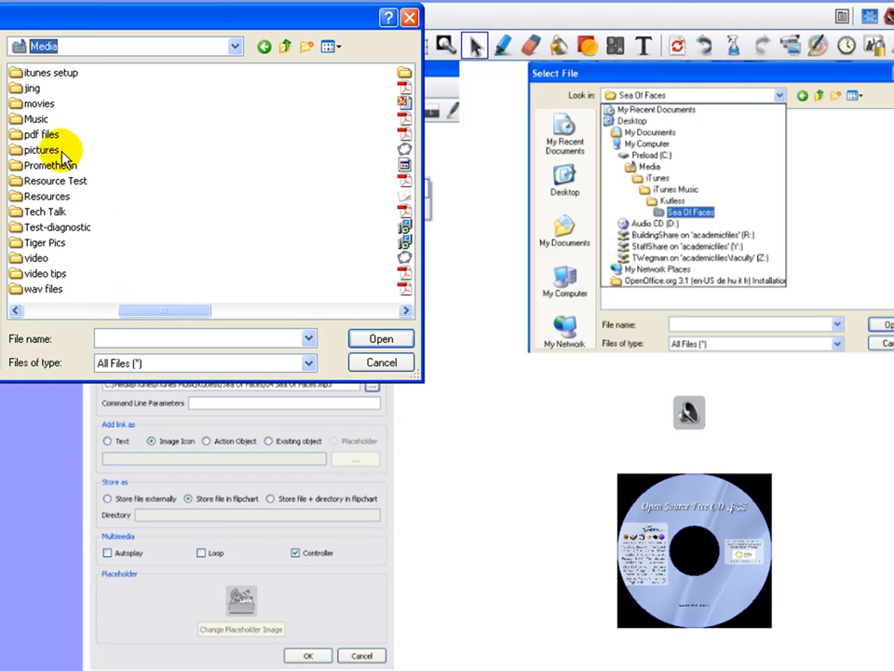
double_click(40, 119)
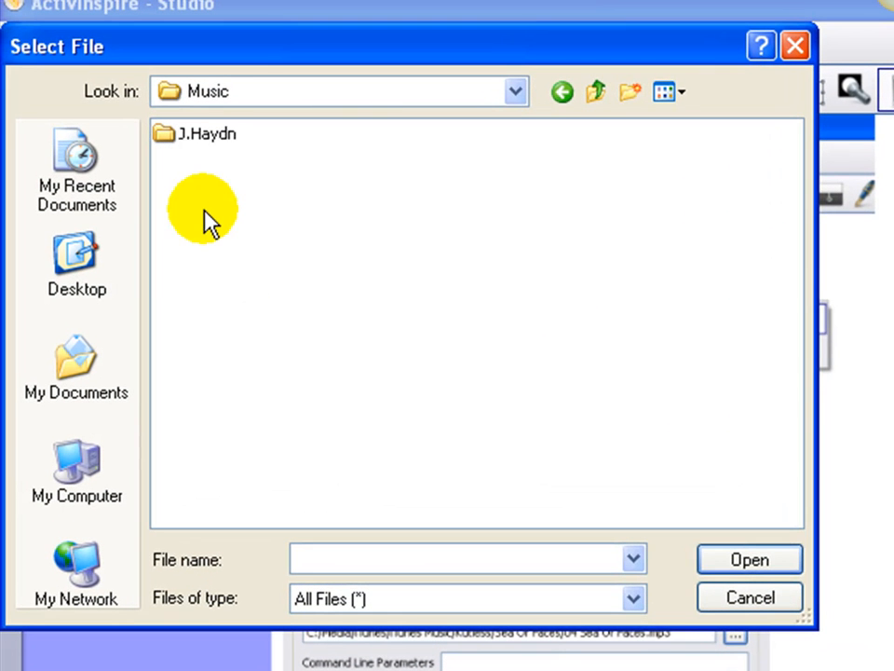
double_click(207, 138)
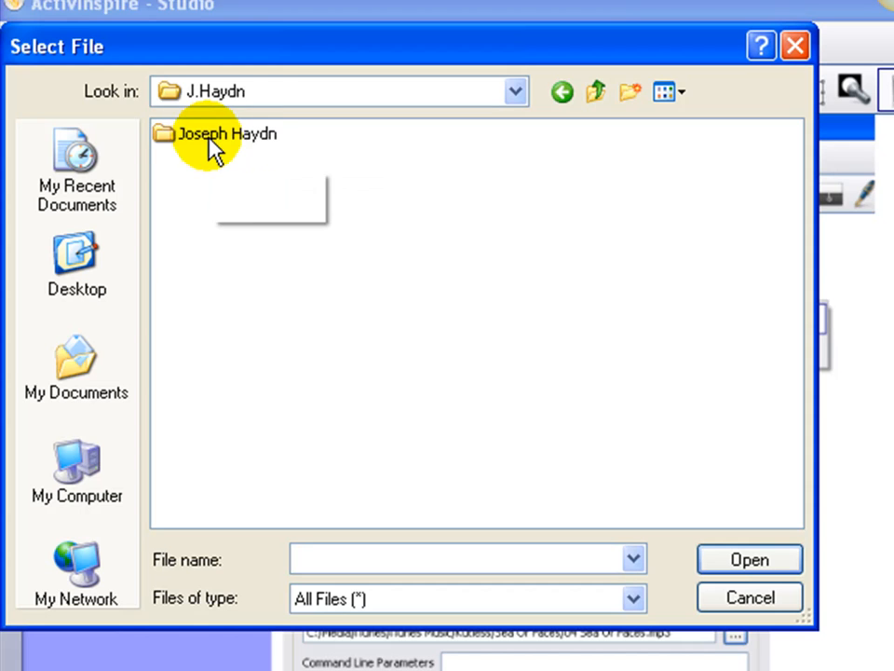
double_click(208, 140)
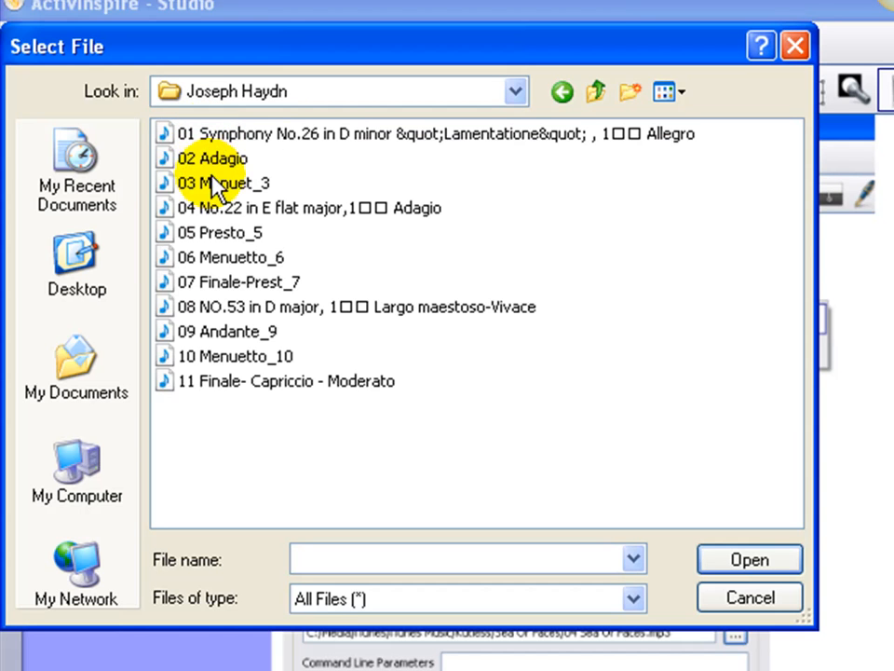
mouse_move(213, 258)
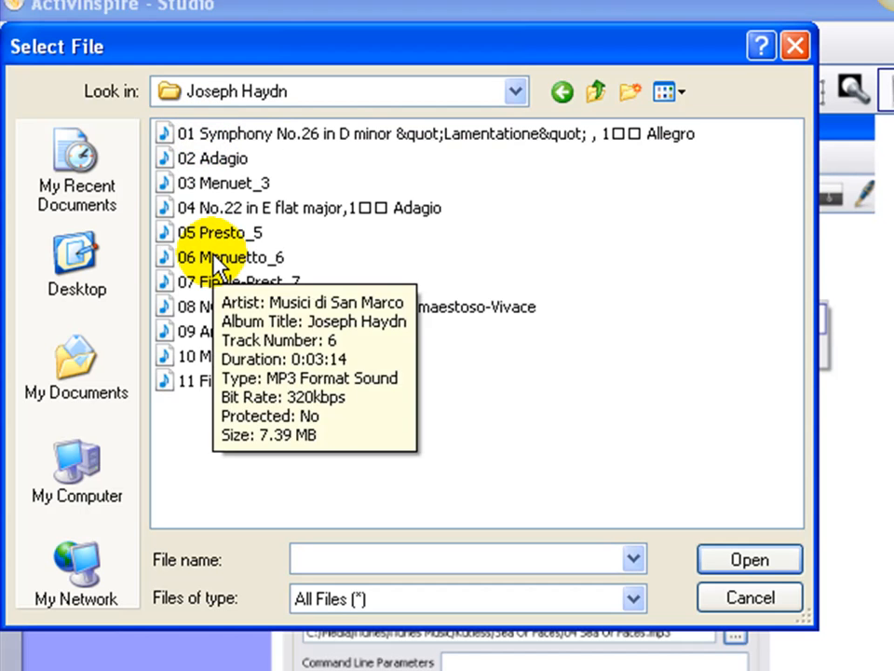
mouse_move(228, 191)
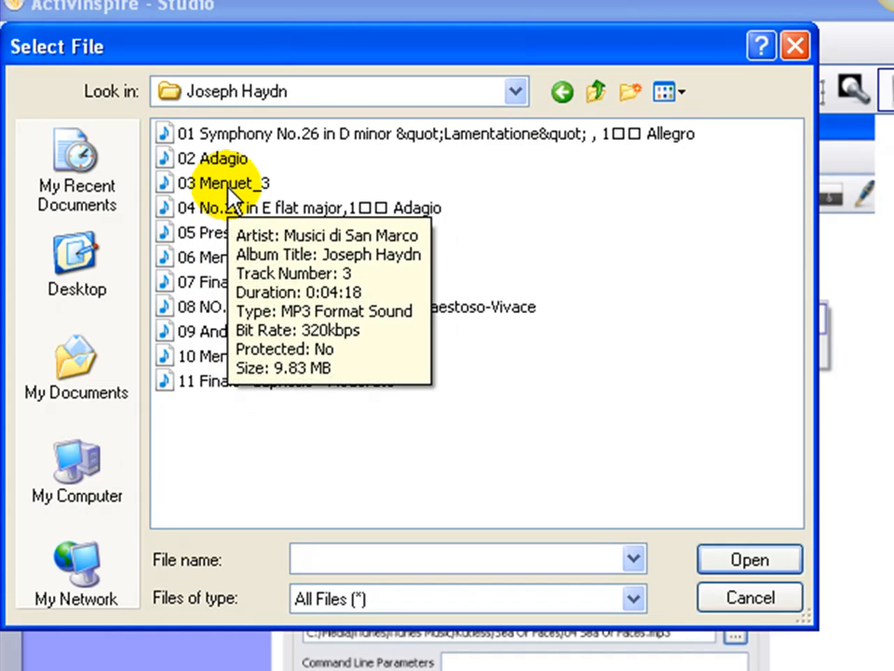
double_click(228, 191)
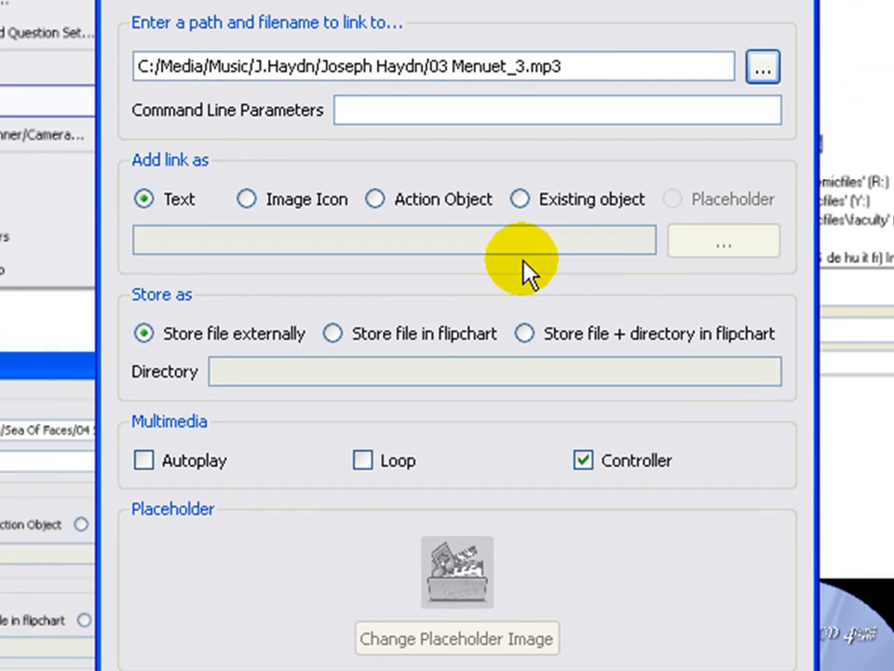
- Add the song link to the existing object Image8, the CD picture, and store the file in the flipchart
left_click(522, 201)
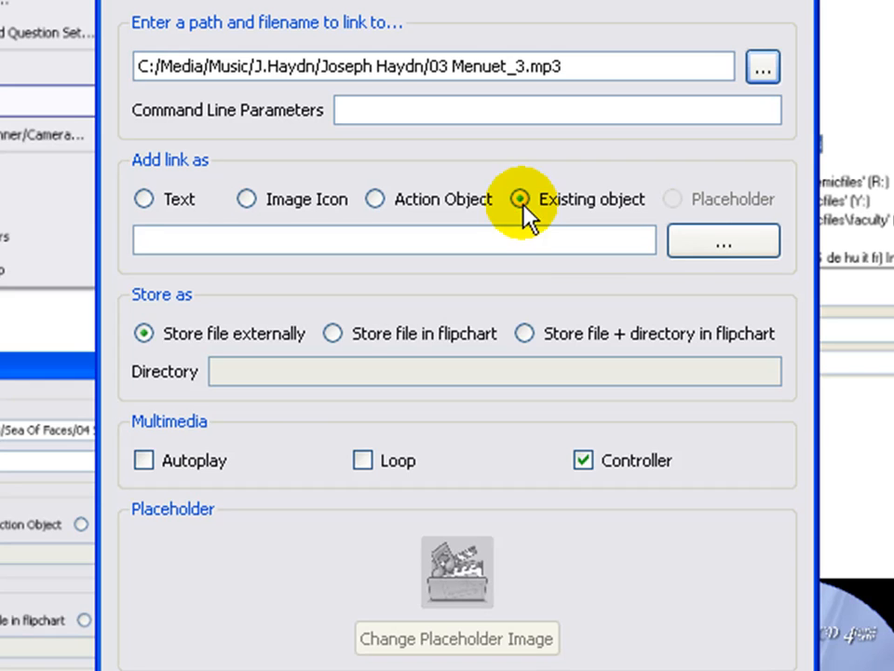
left_click(686, 238)
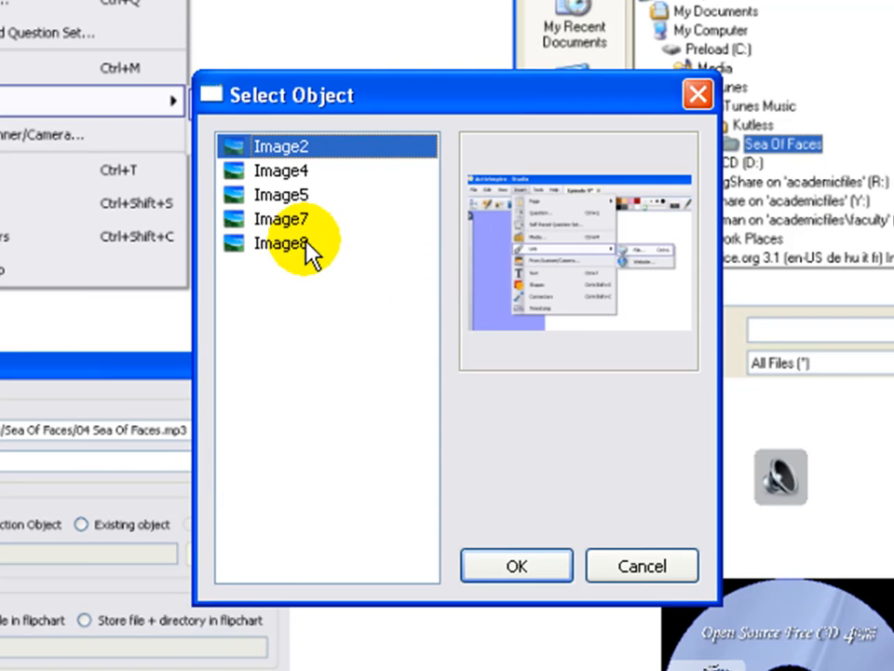
left_click(278, 242)
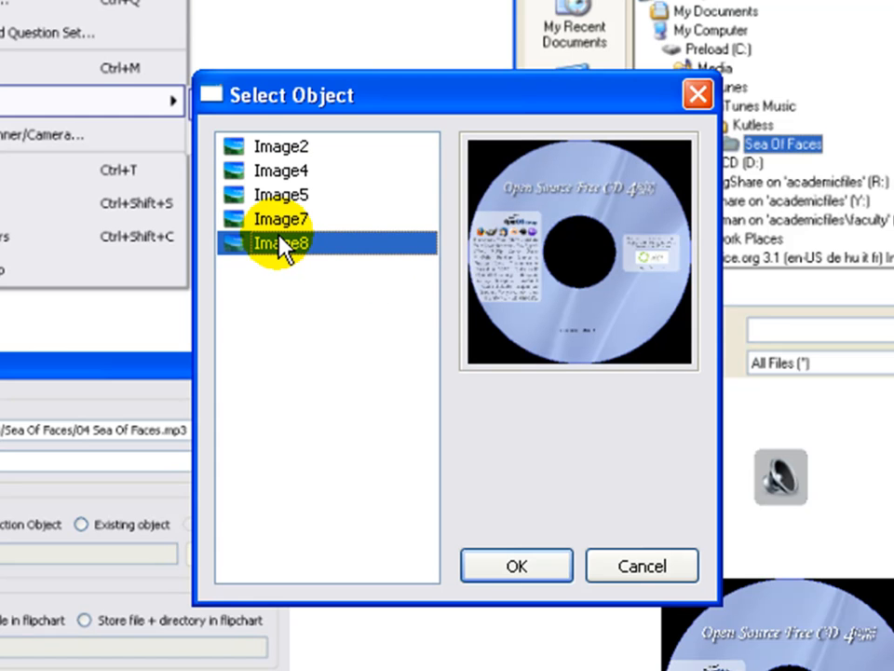
left_click(494, 562)
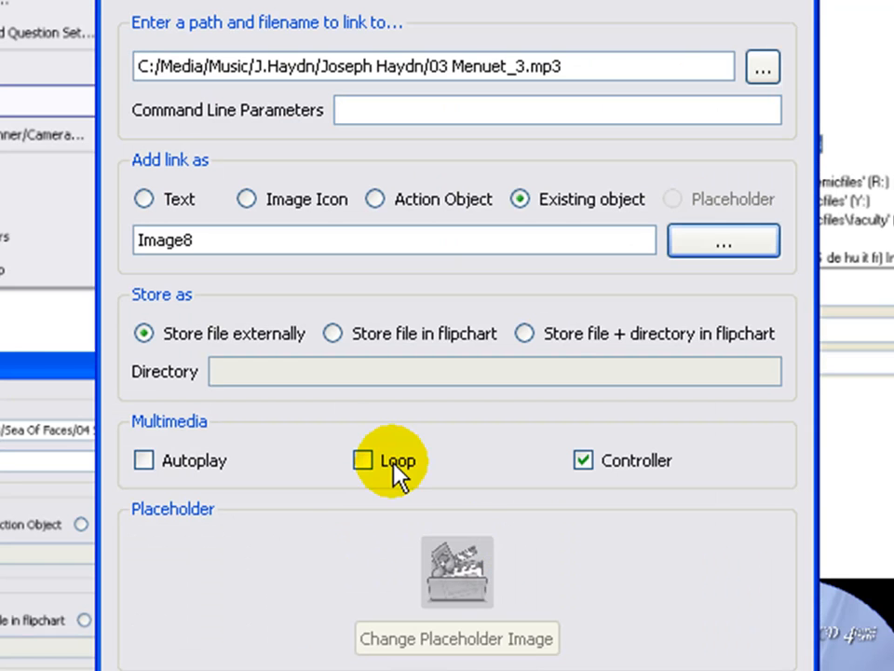
left_click(337, 332)
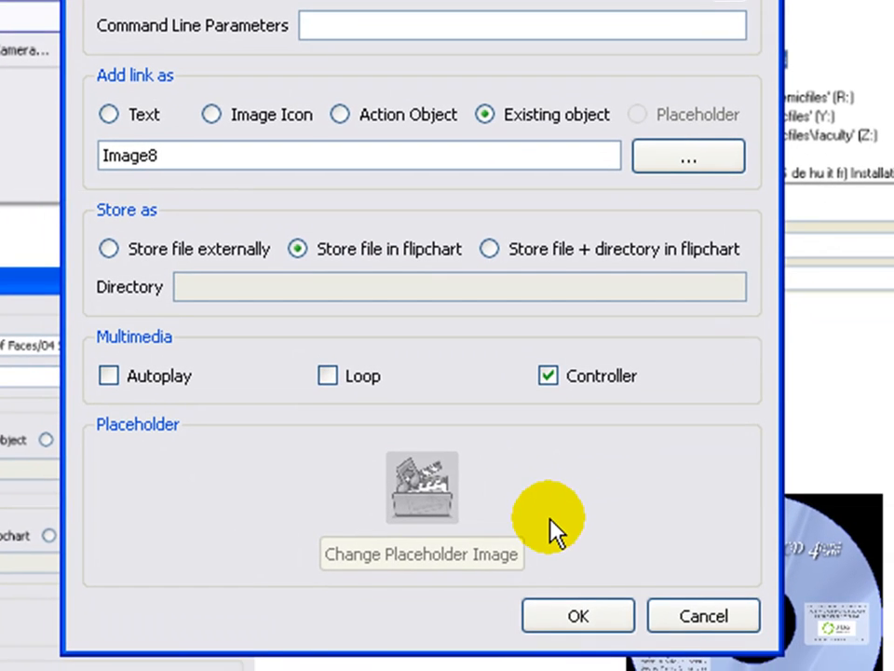
left_click(563, 610)
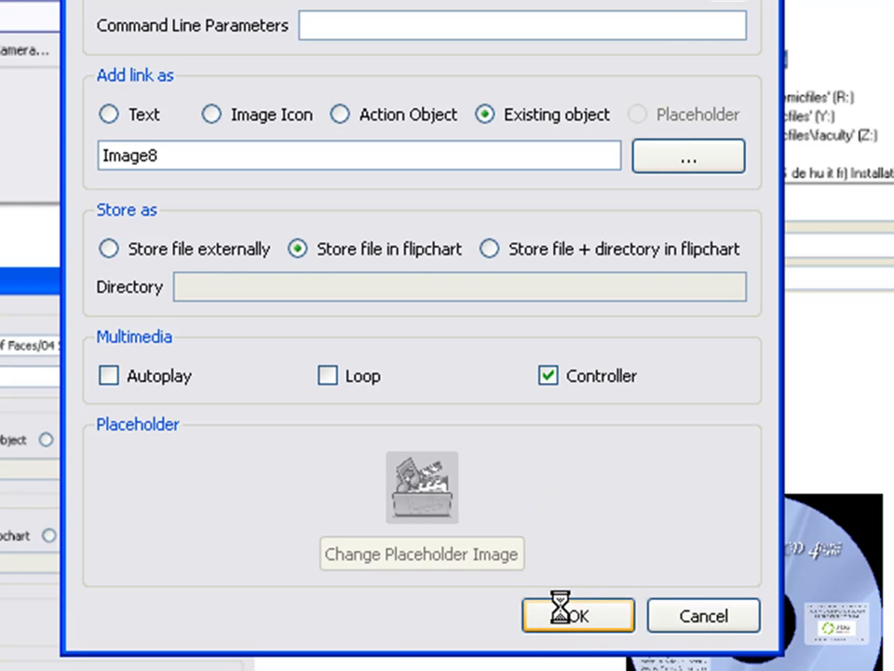
left_click(560, 611)
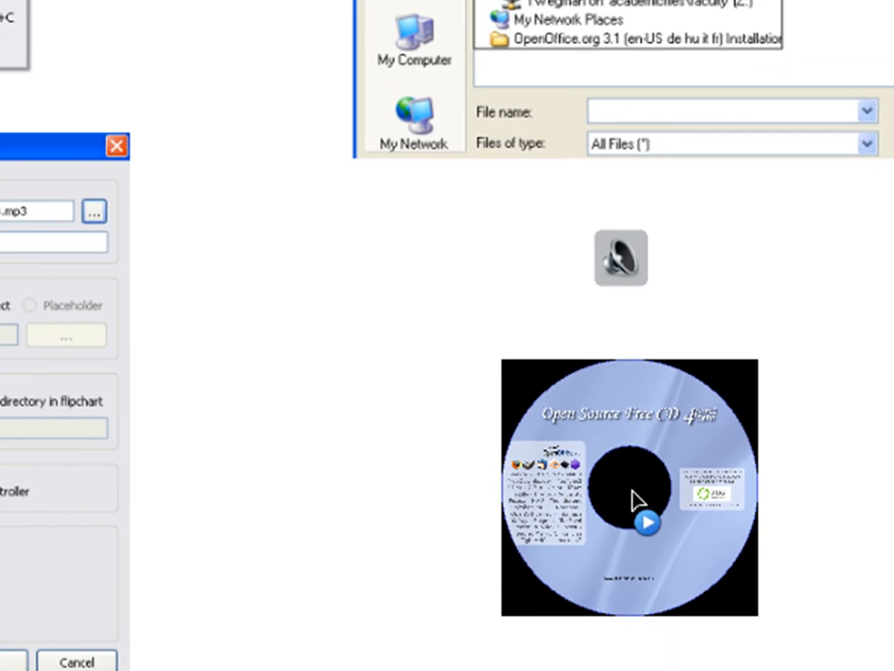
- Test the song linked to the CD picture, close its sound controller and go to the next flipchart page
left_click(634, 498)
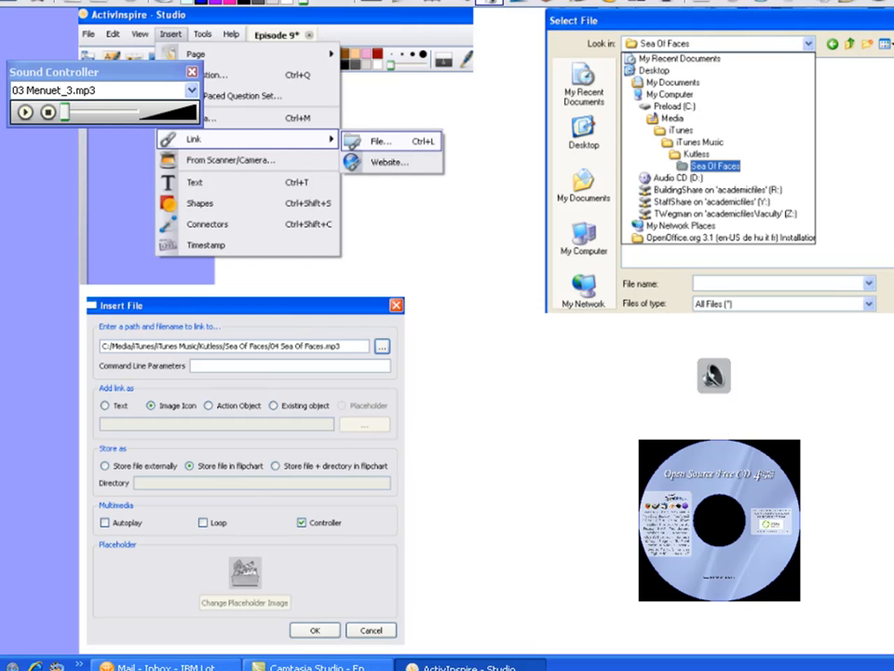
left_click(192, 71)
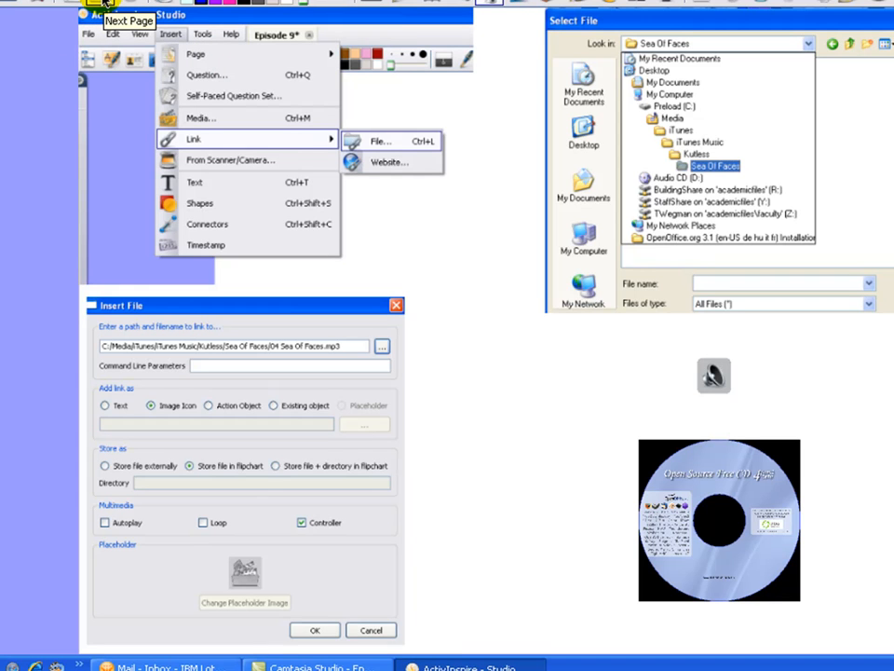
left_click(105, 8)
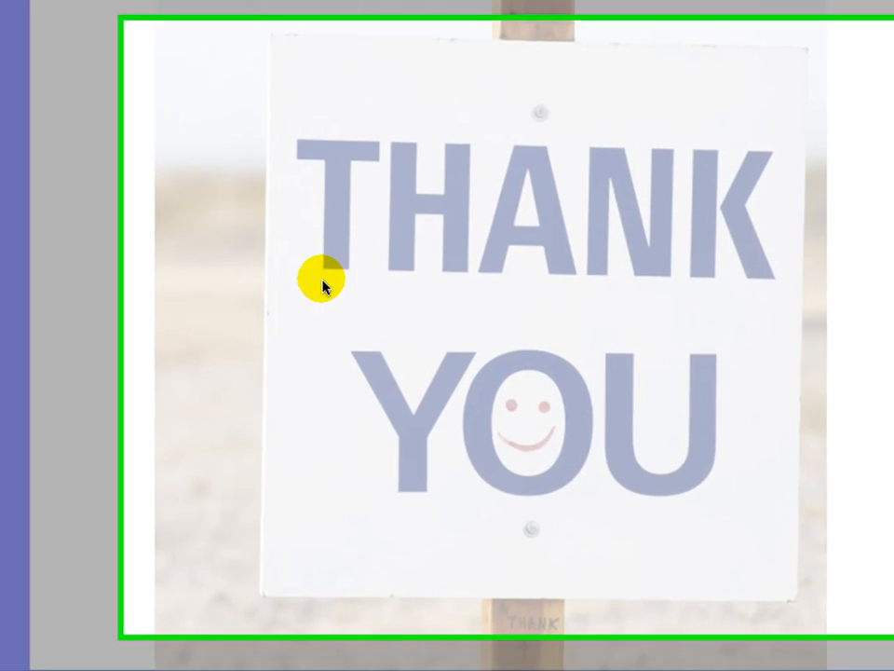